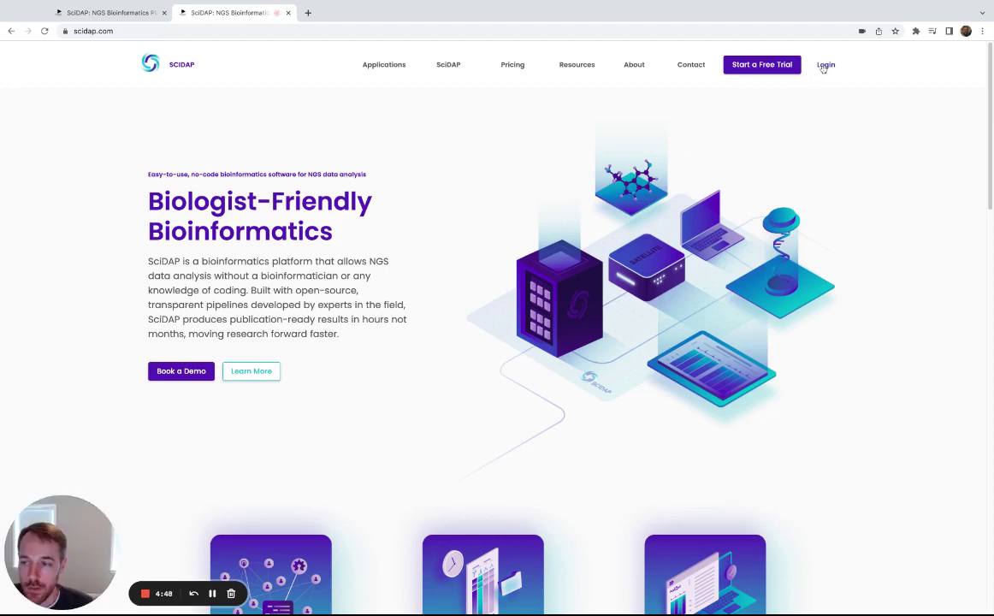
Sign in to SciDAP, close the extra website tab, and list the Player Laboratory's projects
left_click(824, 66)
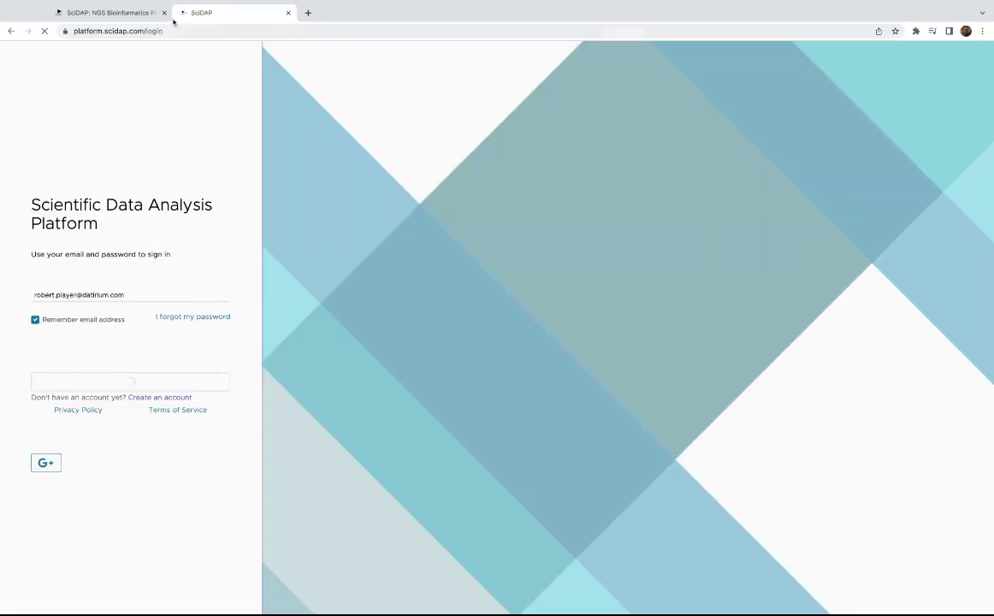
left_click(163, 12)
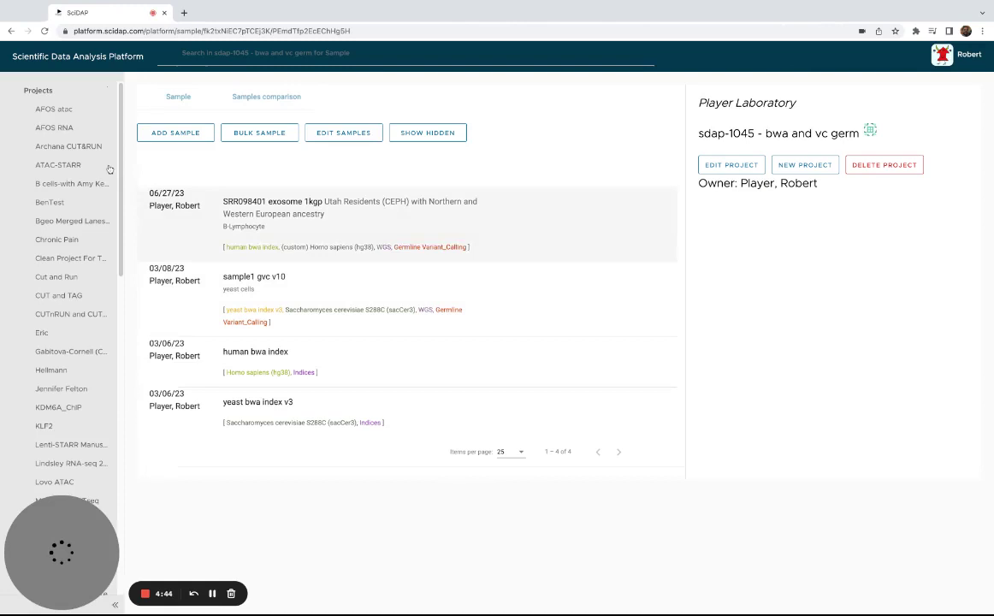
left_click(43, 90)
left_click(86, 165)
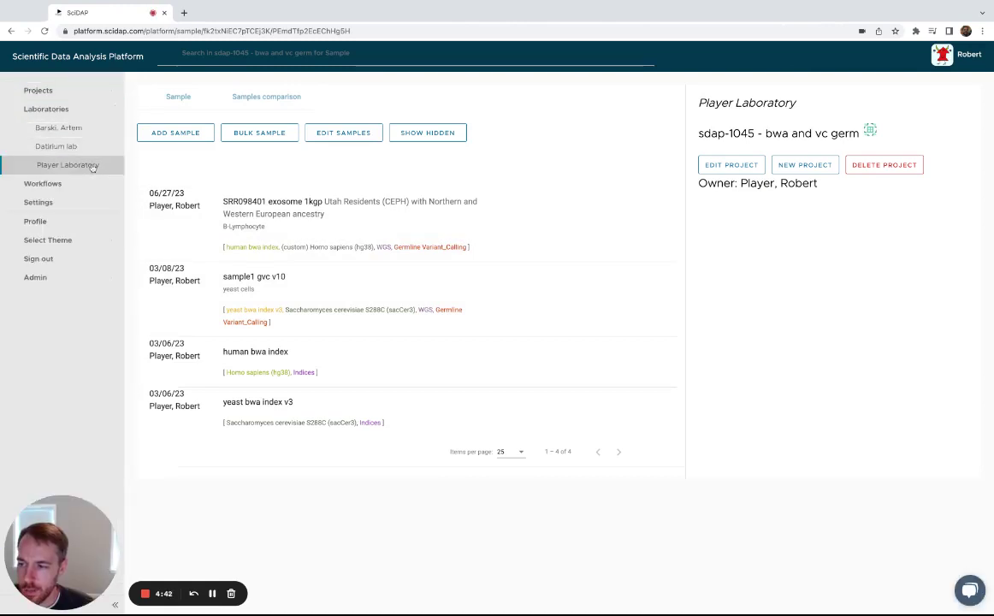
left_click(87, 93)
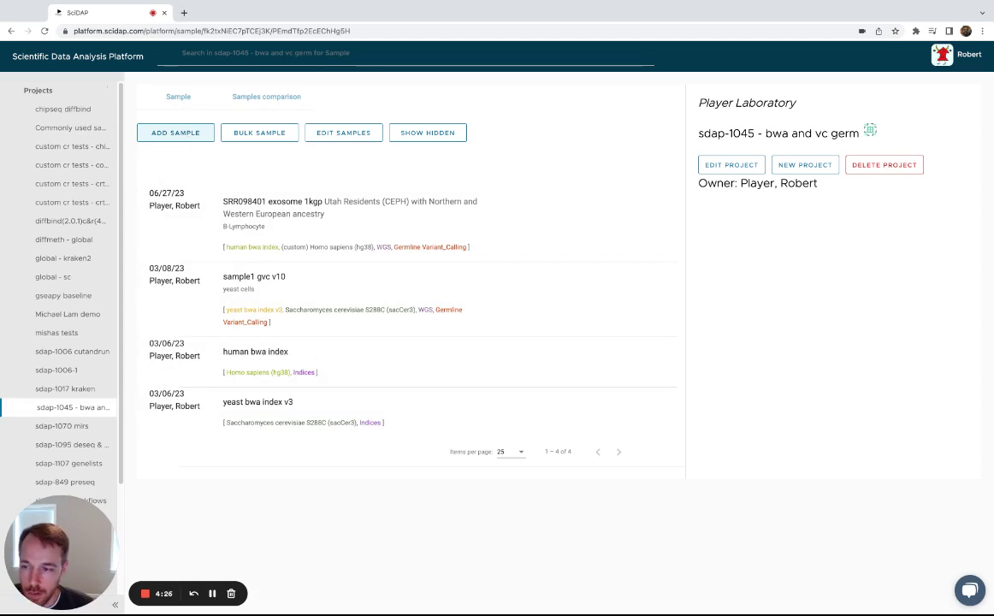
Start a new sample on BWA index pipeline - 3.0.0, alias 'human bwa', with the hg38 reference FASTA
left_click(176, 132)
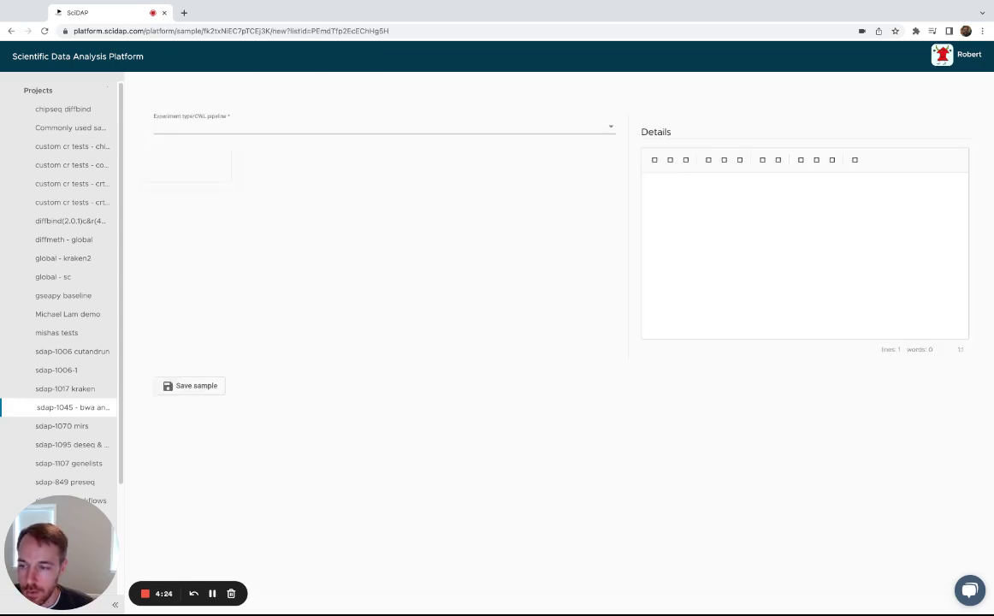
left_click(320, 130)
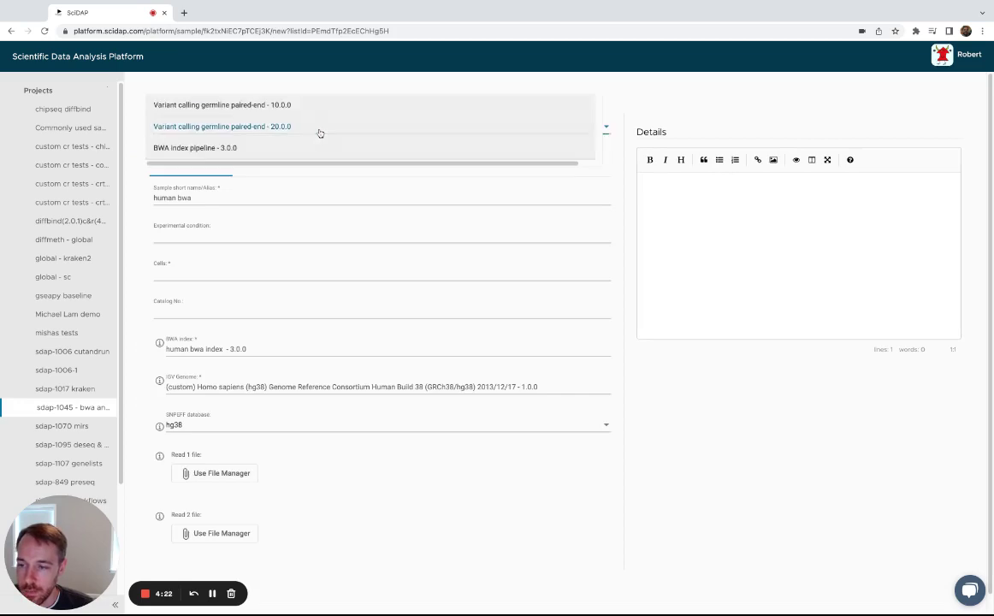
left_click(212, 149)
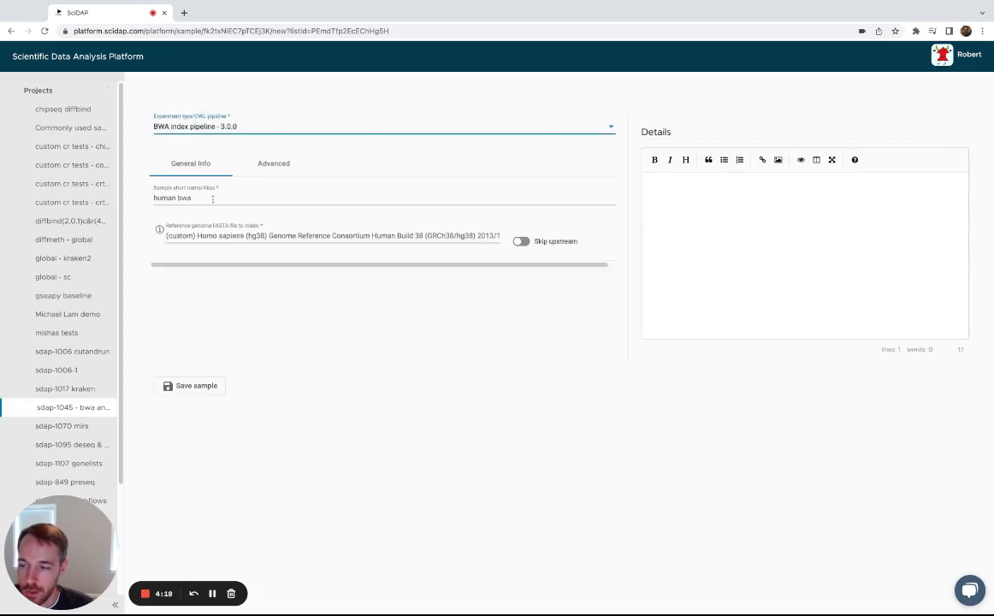
left_click(212, 198)
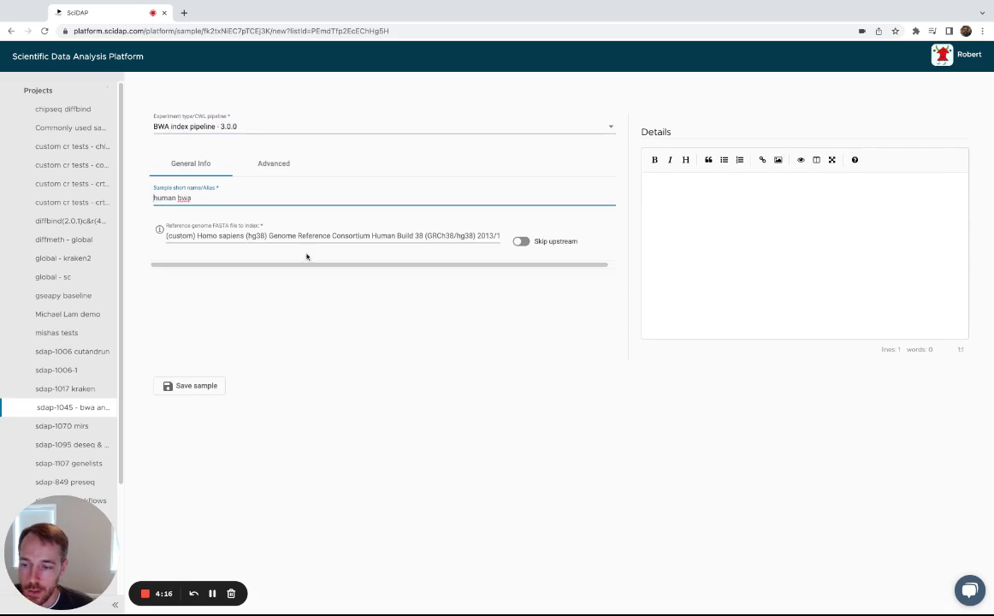
left_click(366, 234)
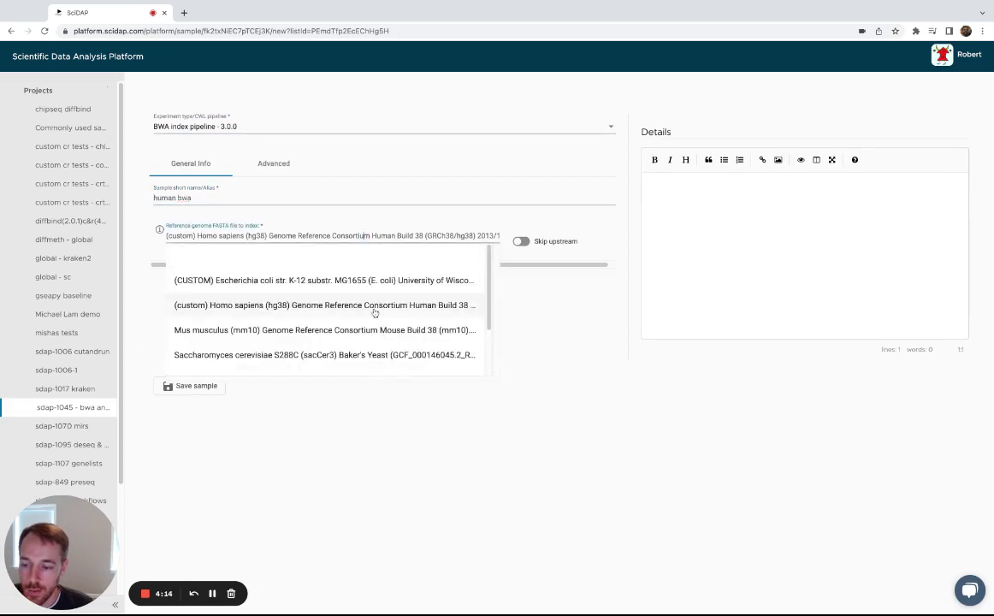
left_click(344, 454)
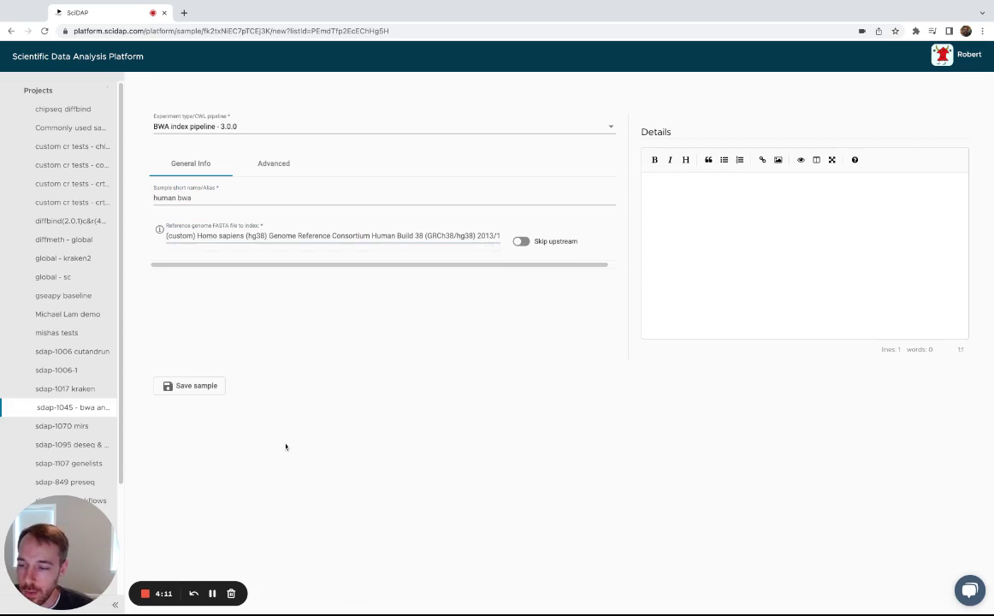
Start a fresh sdap-1045 sample using the Variant calling germline paired-end - 20.0.0 pipeline
left_click(96, 409)
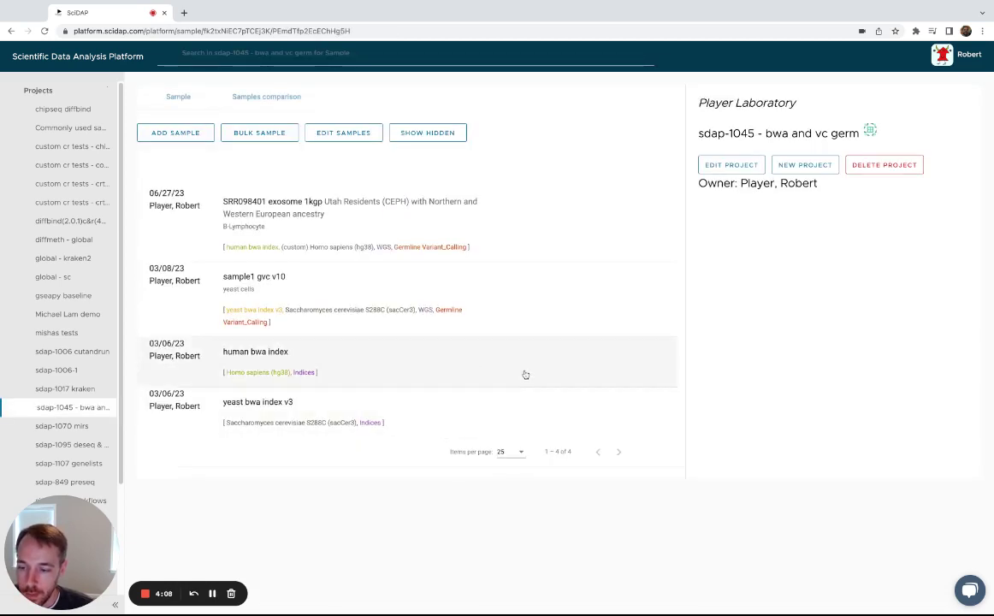
left_click(193, 135)
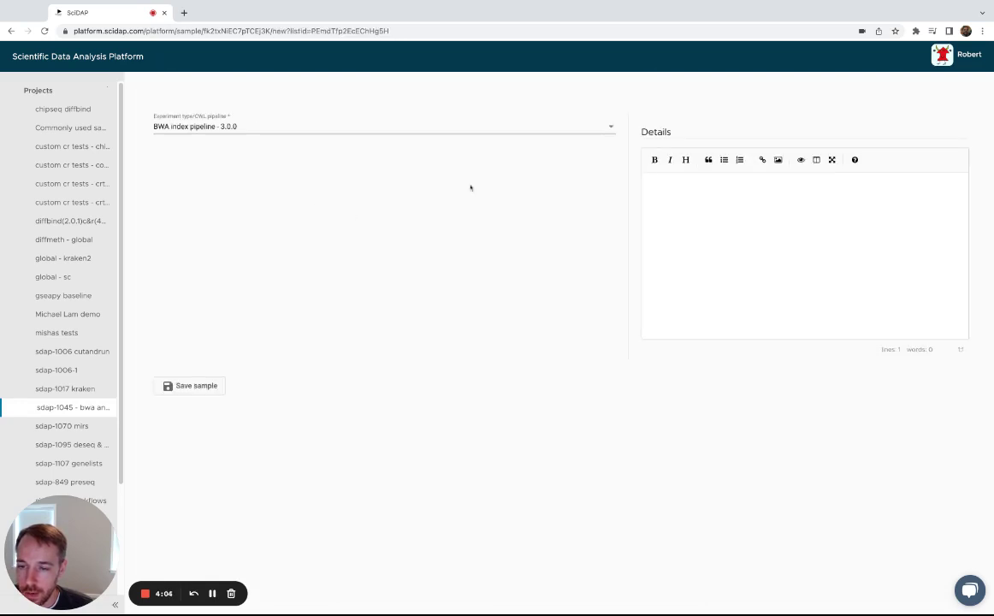
left_click(545, 132)
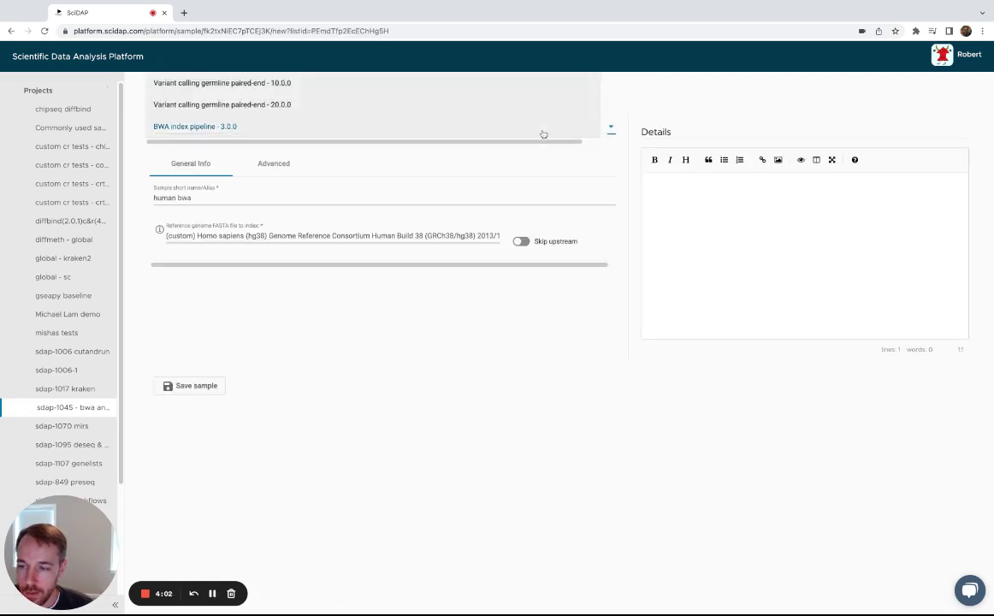
left_click(263, 105)
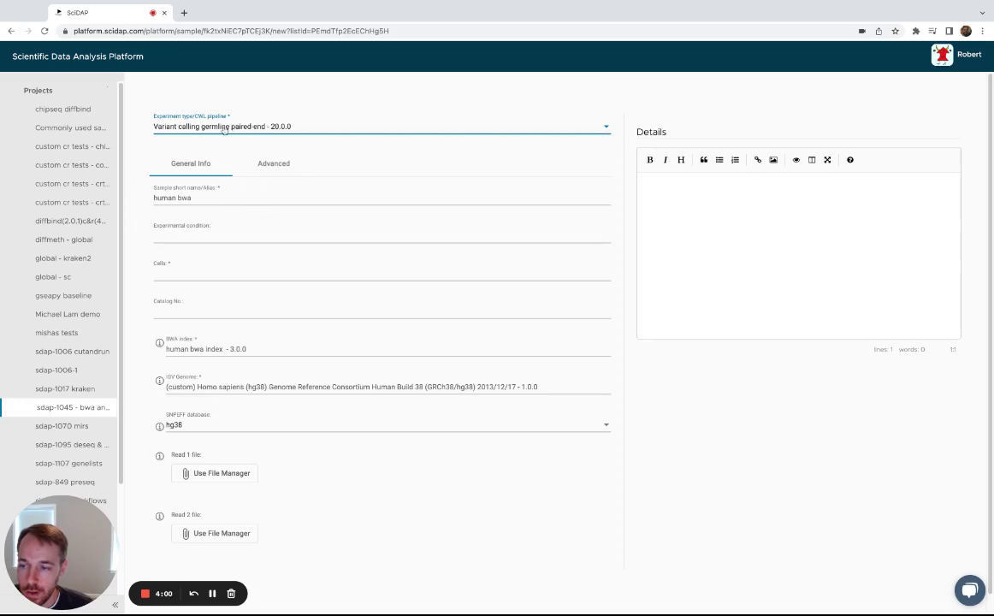
Step through the sample's short name, experimental condition, Cells and catalog number fields
triple_click(182, 198)
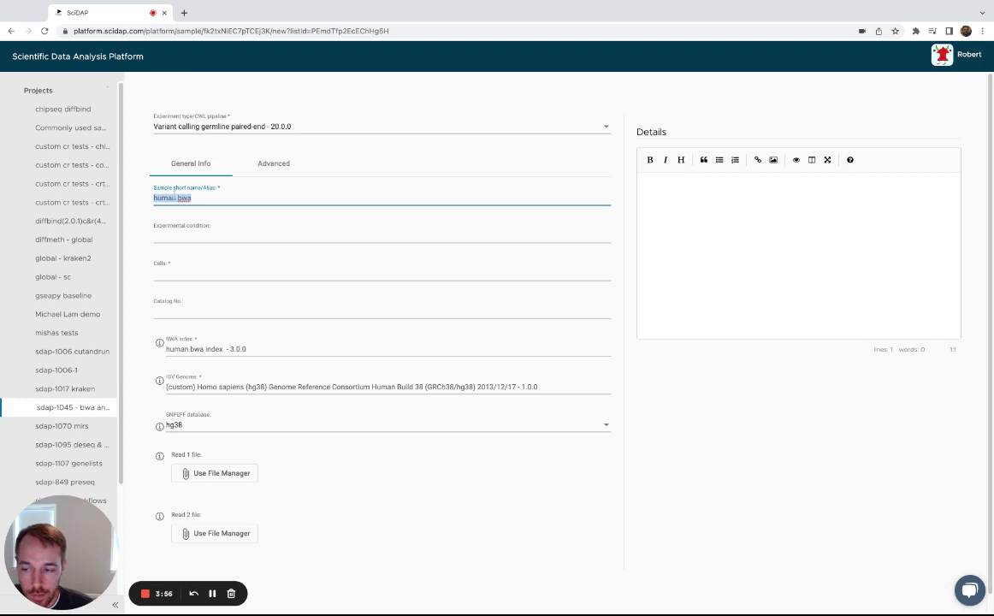
left_click(205, 239)
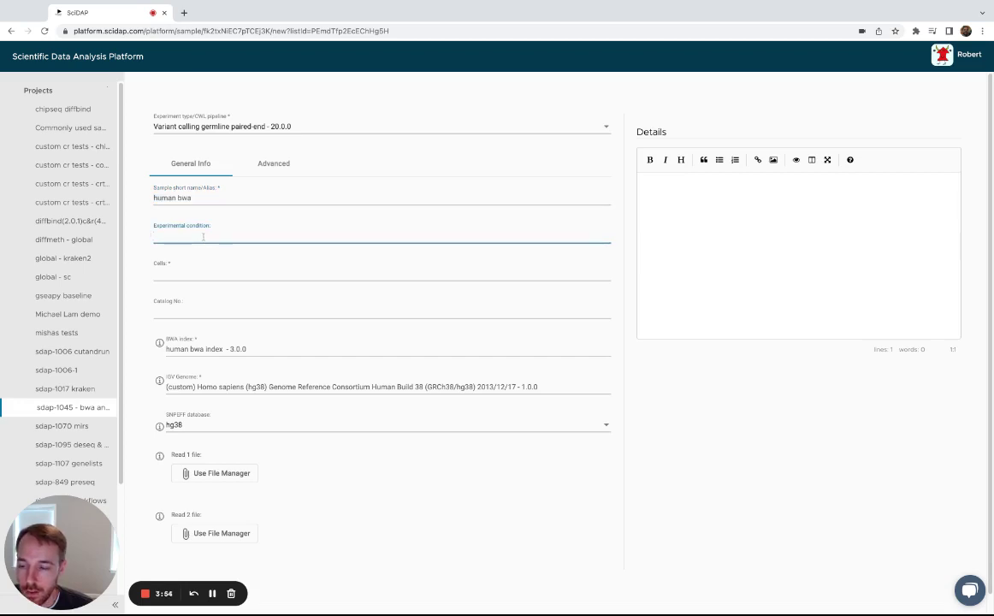
left_click(215, 272)
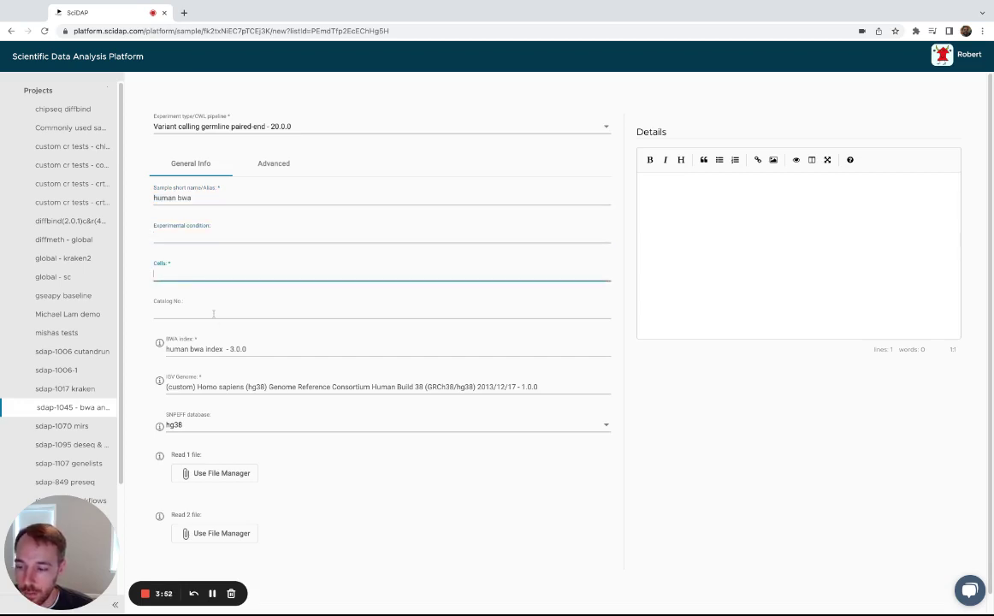
left_click(213, 313)
left_click(285, 351)
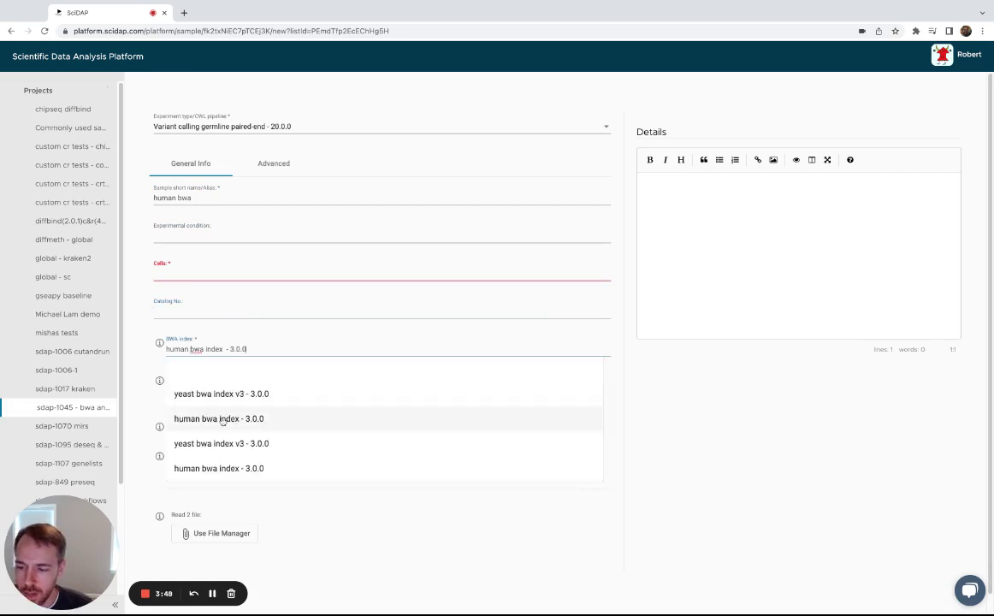
left_click(679, 399)
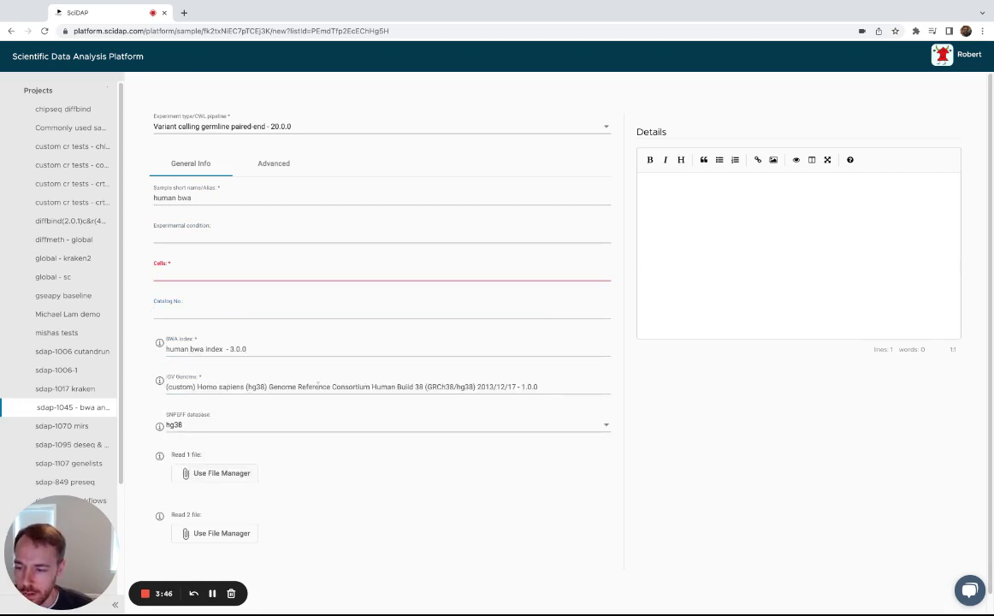
left_click(211, 386)
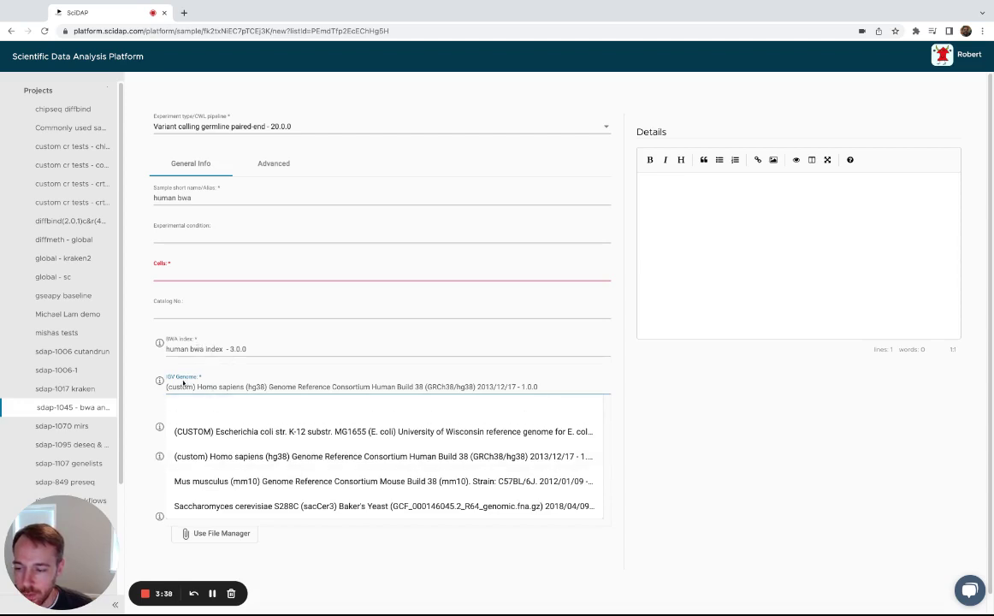
left_click(672, 406)
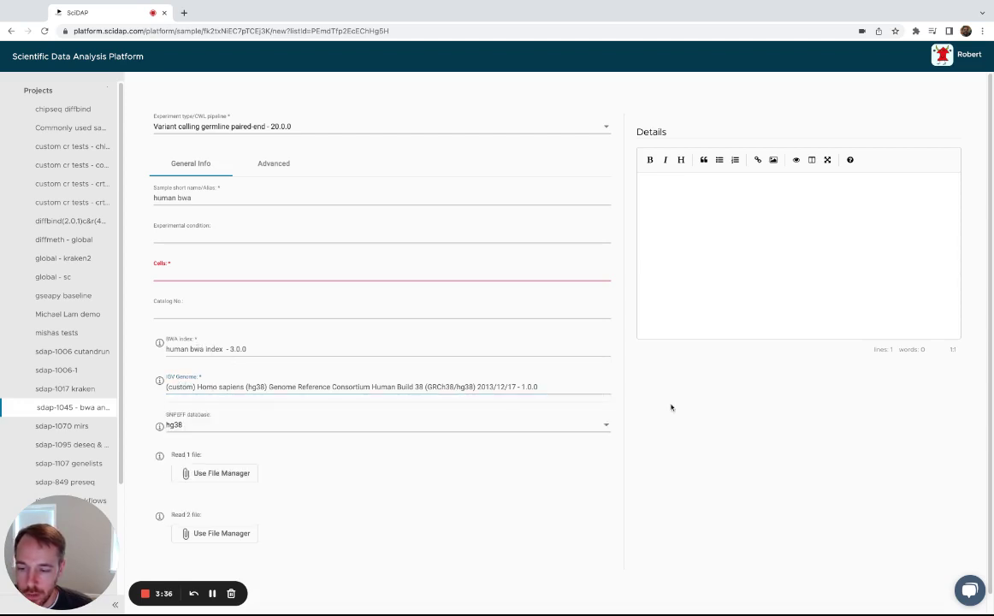
left_click(268, 427)
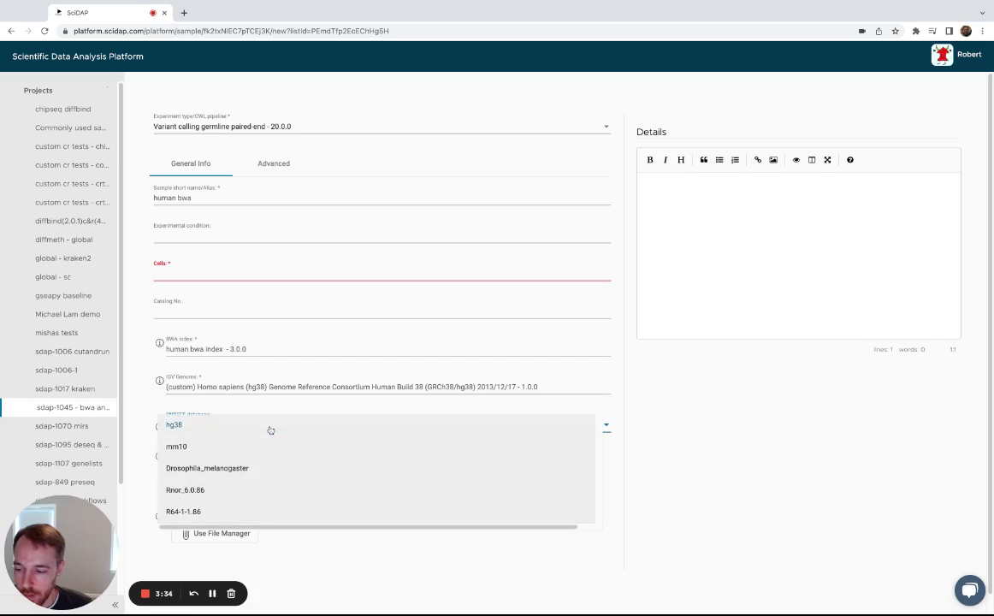
left_click(189, 426)
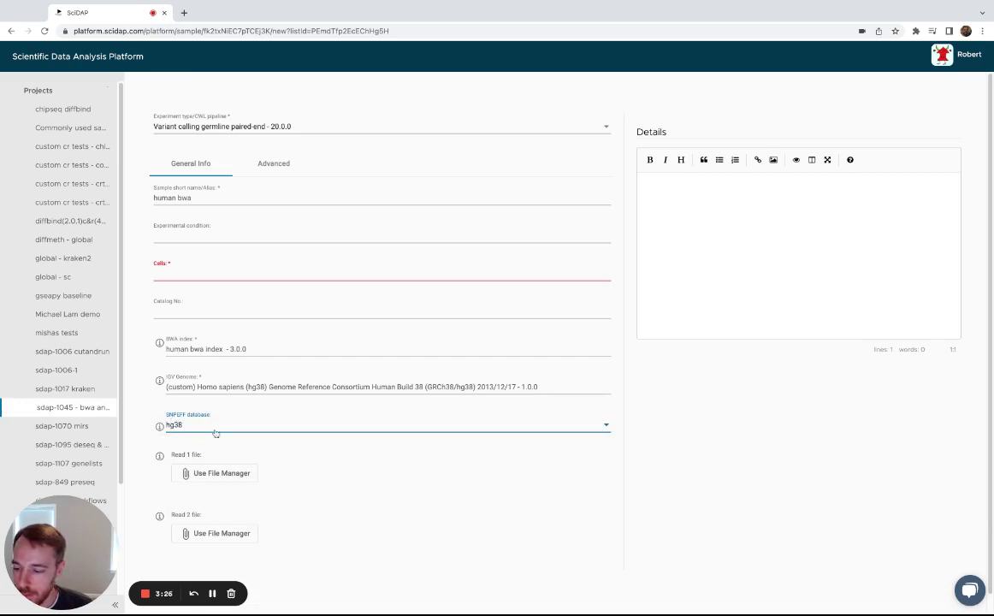
Browse the localfiles folder for the Read 1 file, then switch to attaching it from a URL
left_click(238, 476)
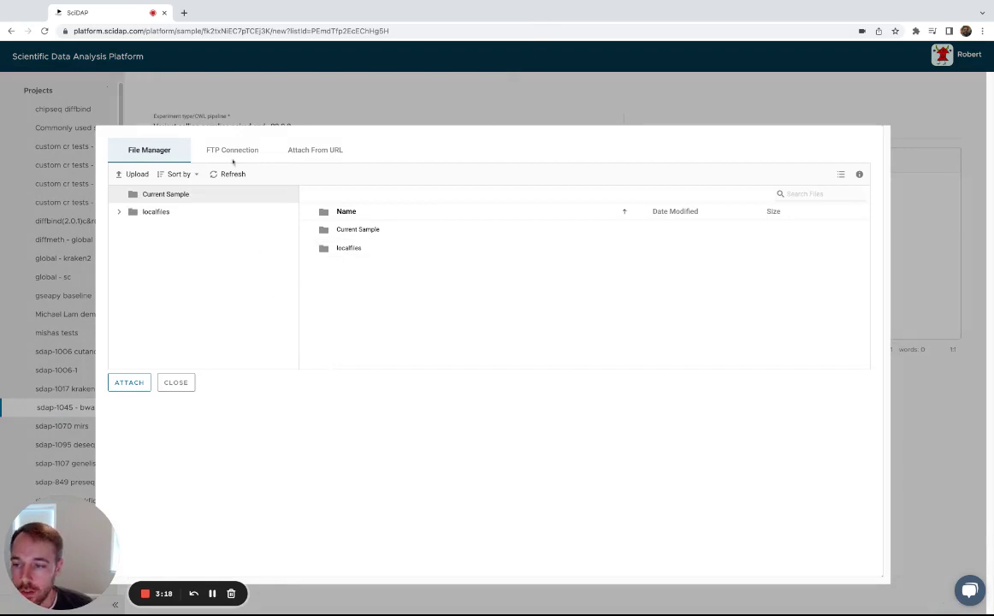
left_click(357, 248)
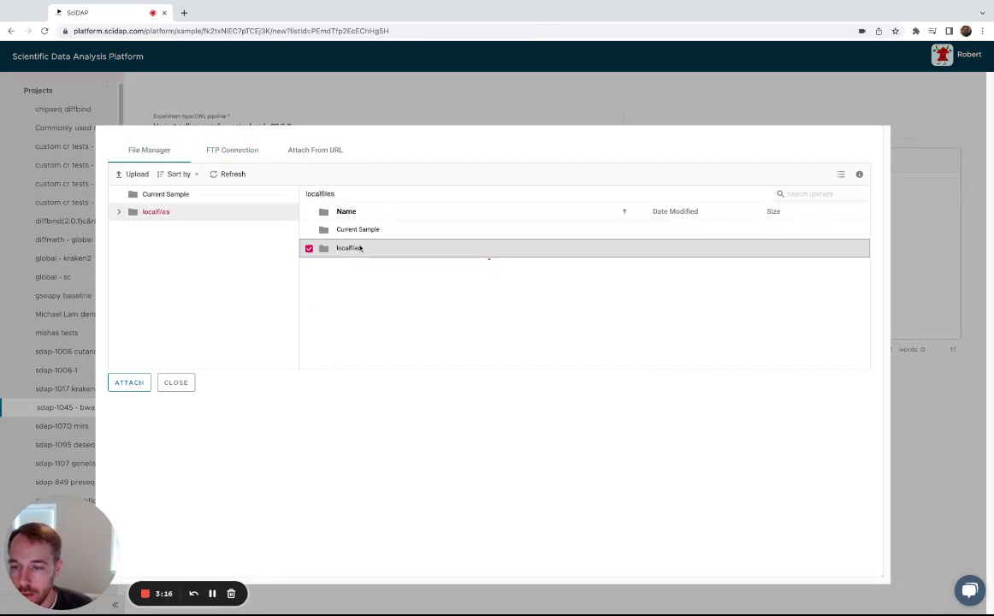
double_click(360, 248)
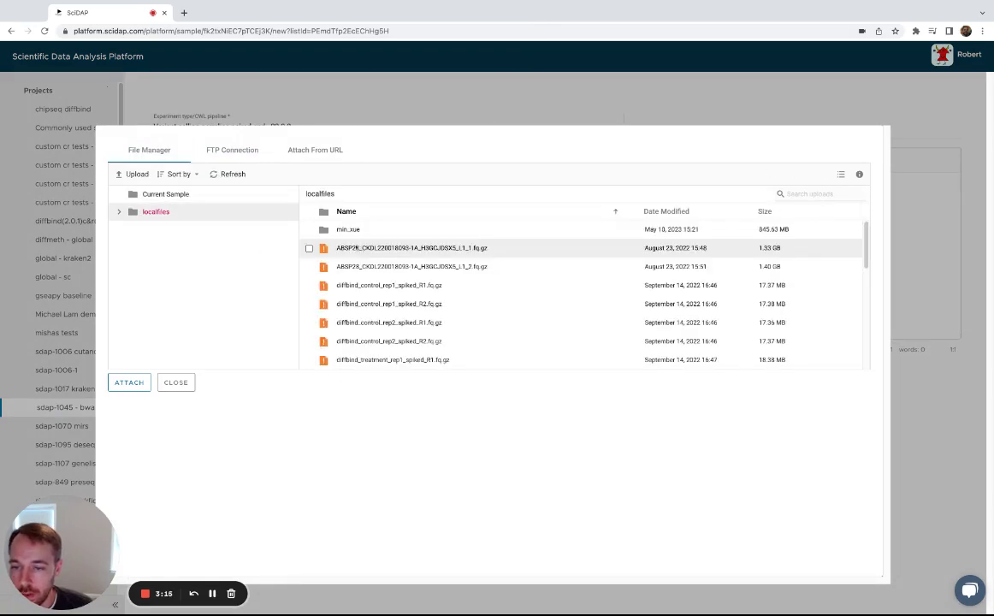
left_click(239, 150)
left_click(314, 152)
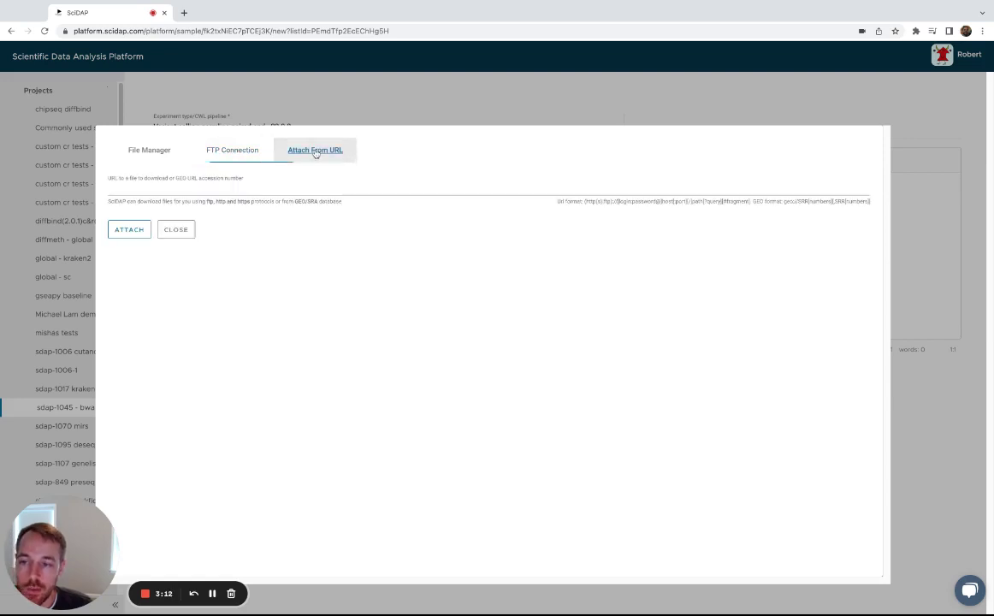
Set the advanced Threads parameter to 9, leaving Ploidy at 2
left_click(186, 232)
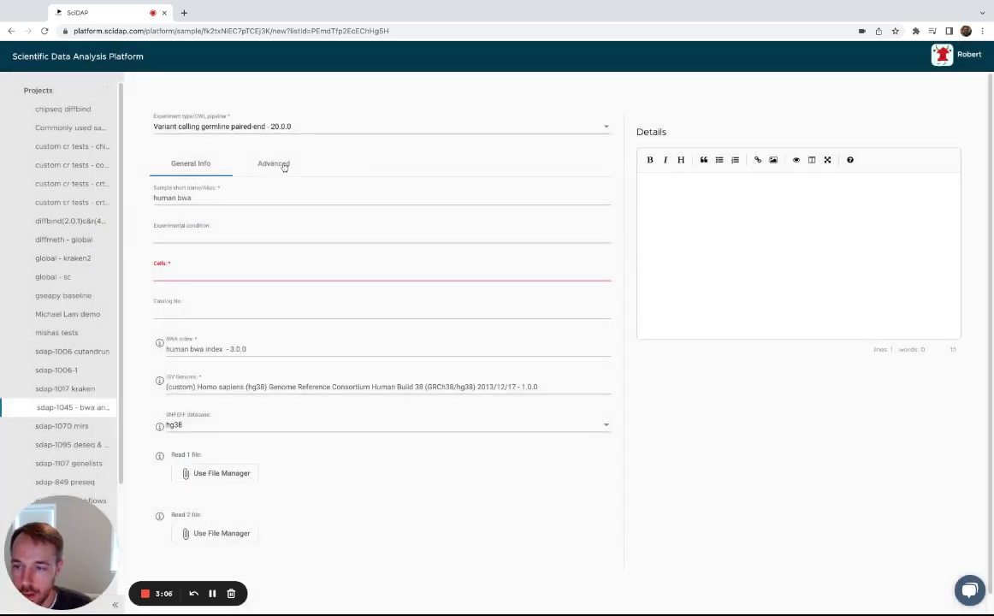
left_click(283, 165)
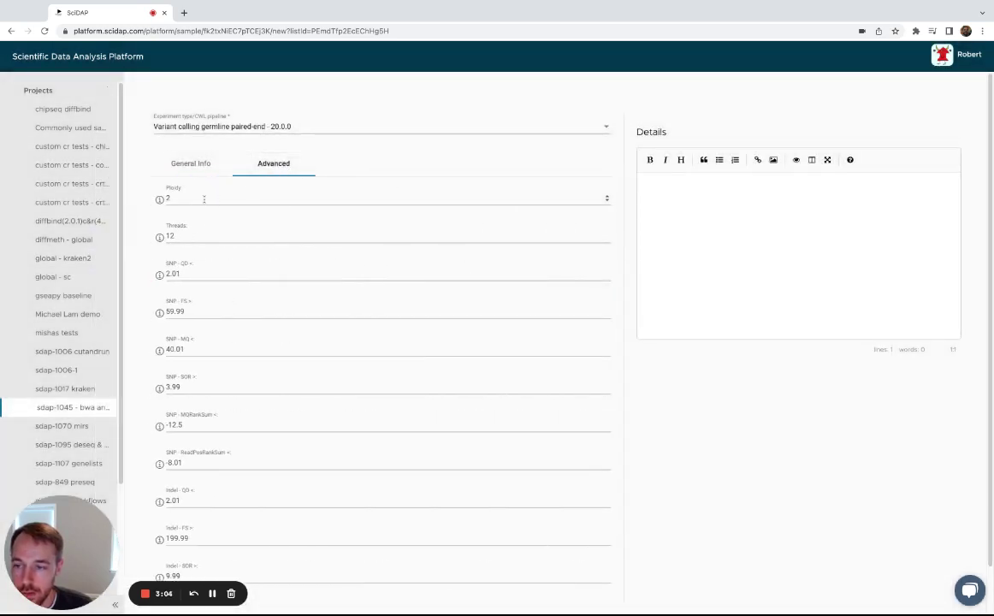
left_click(187, 196)
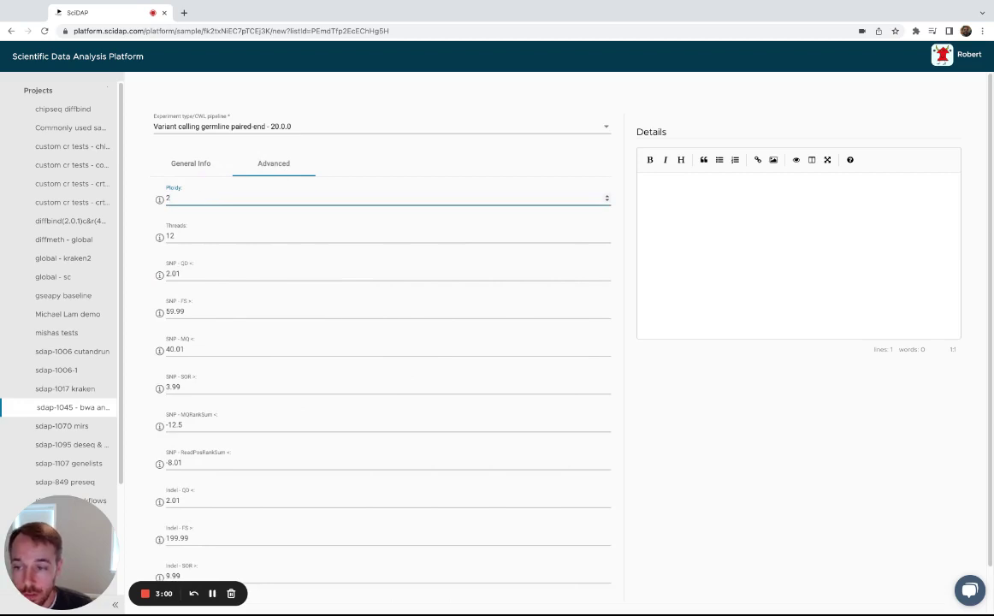
left_click(203, 236)
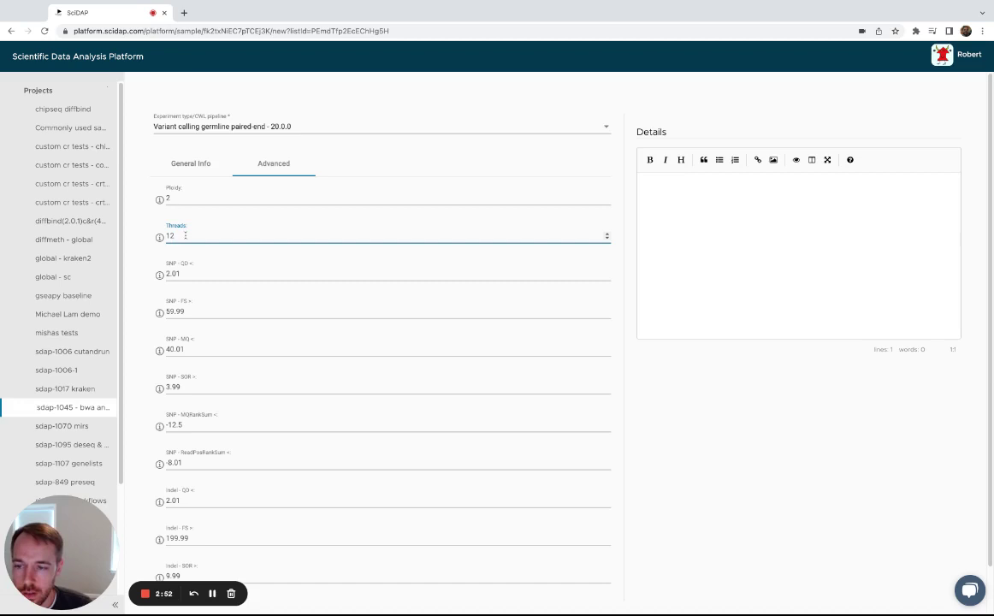
scroll(184, 235, "down", 3)
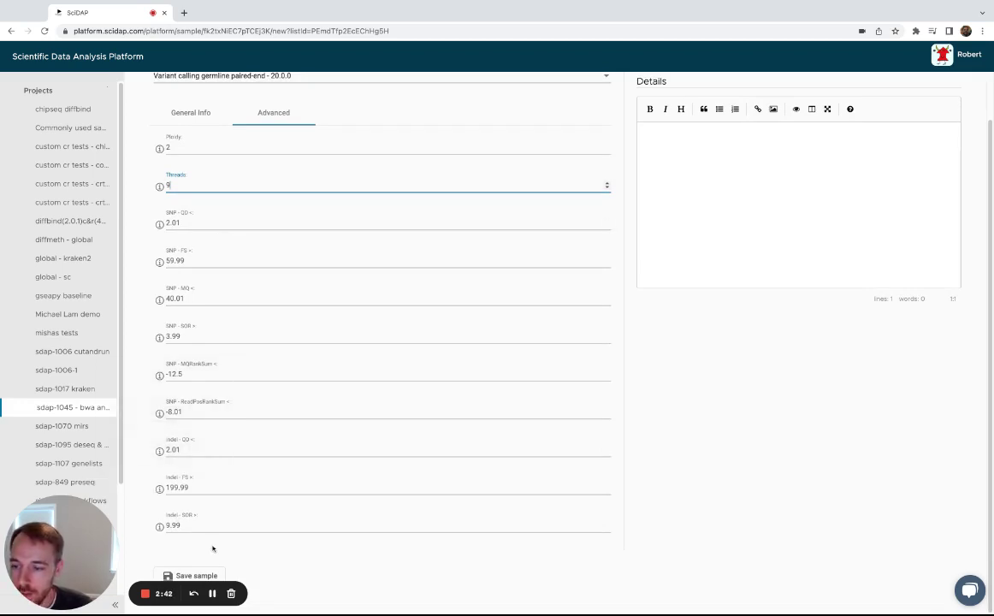
Save the sample, then open and review the SRR098401 exosome 1kgp results overview
left_click(89, 408)
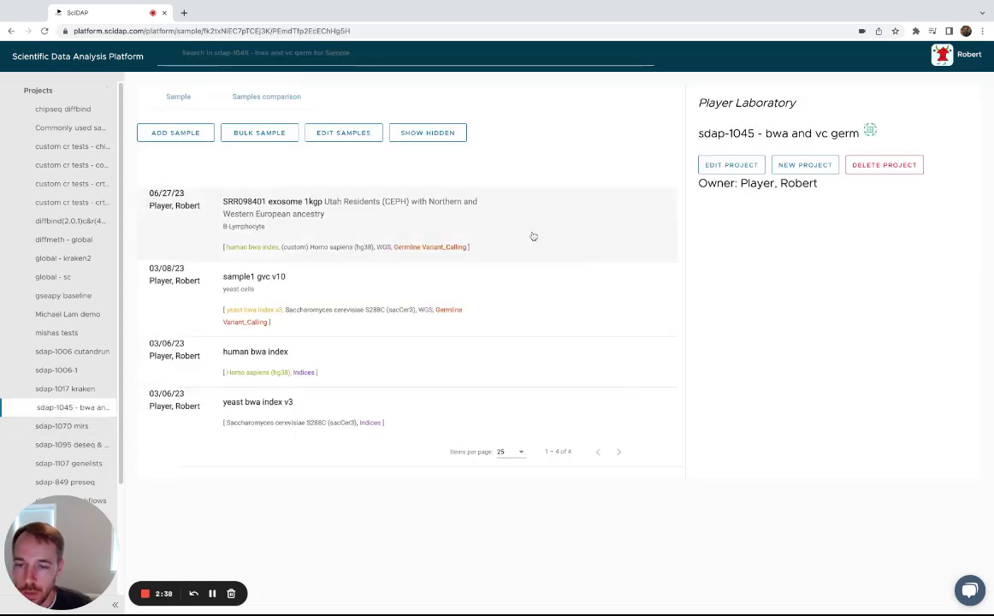
left_click(530, 226)
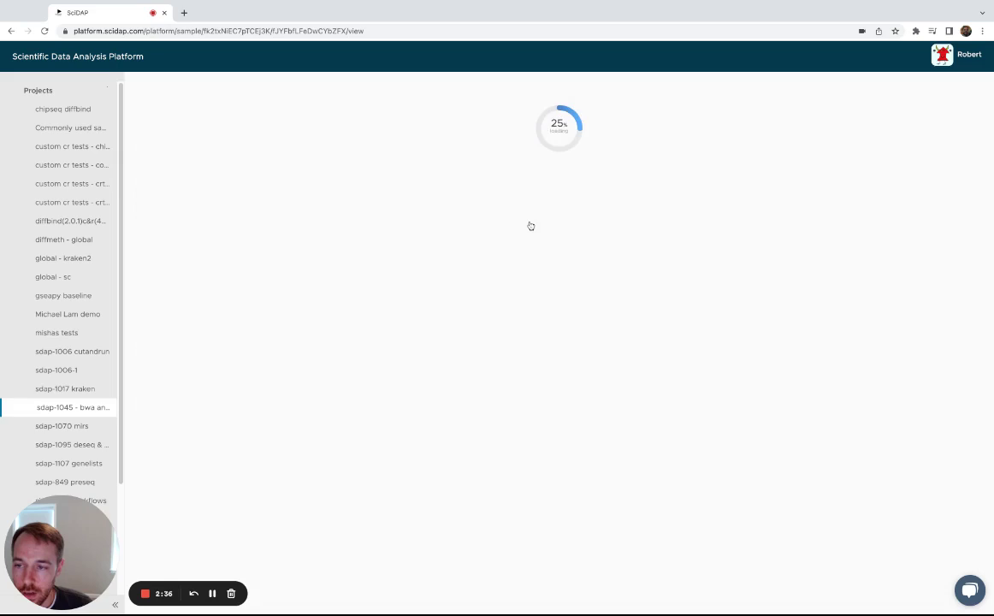
left_click(45, 31)
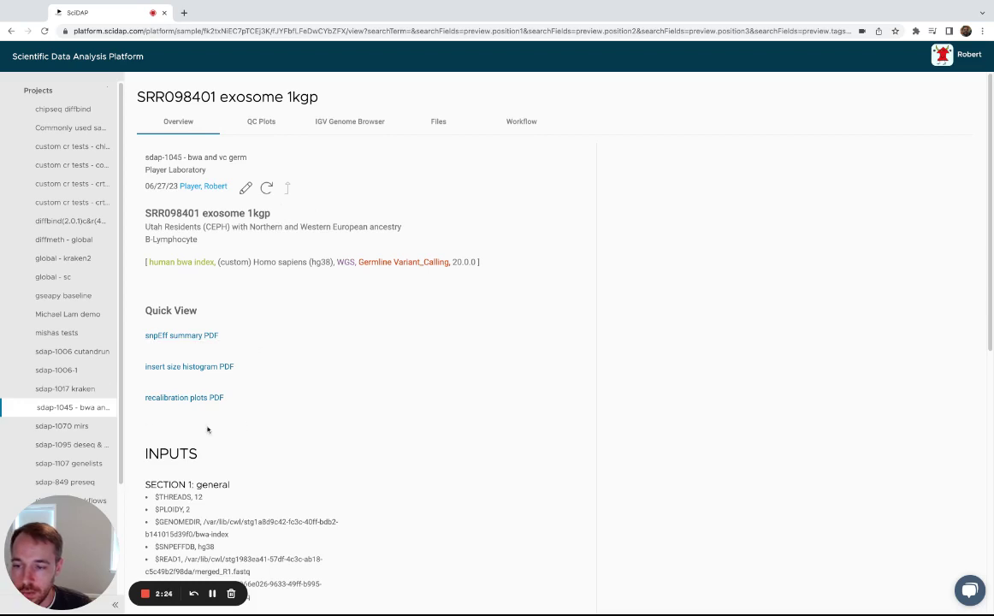
scroll(217, 341, "down", 4)
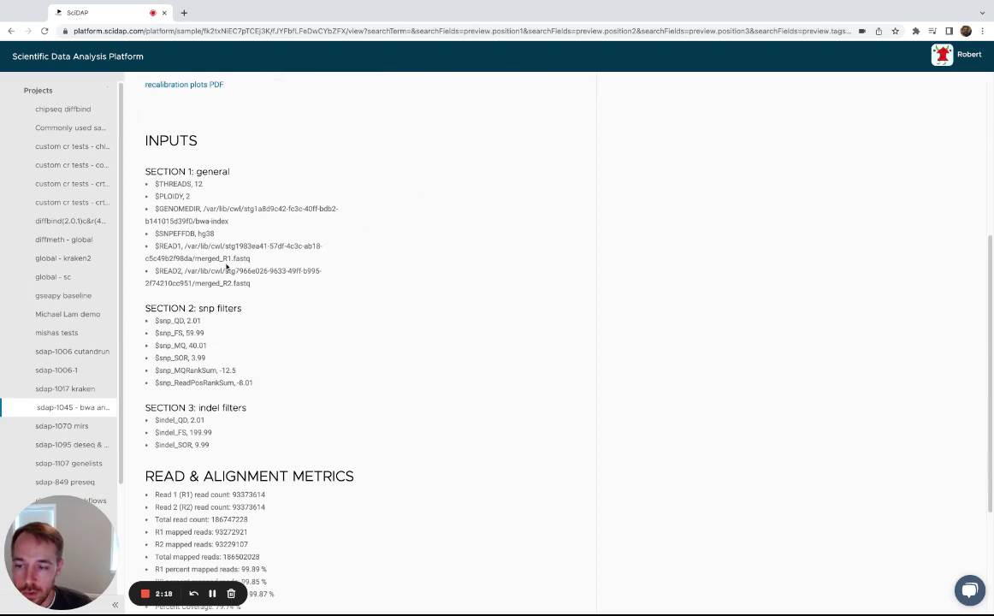
scroll(227, 268, "down", 3)
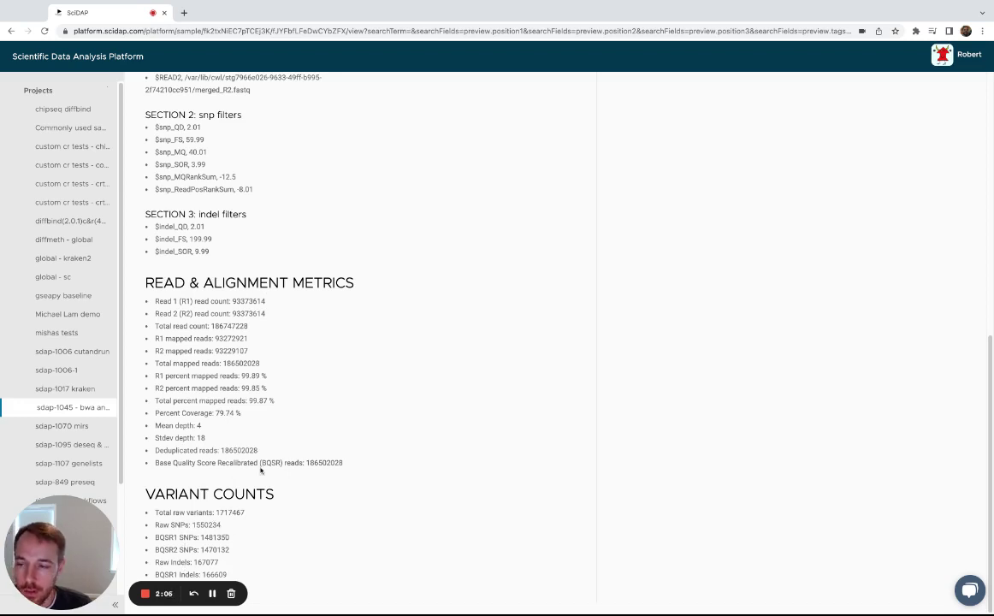
scroll(259, 451, "up", 5)
scroll(301, 372, "up", 1)
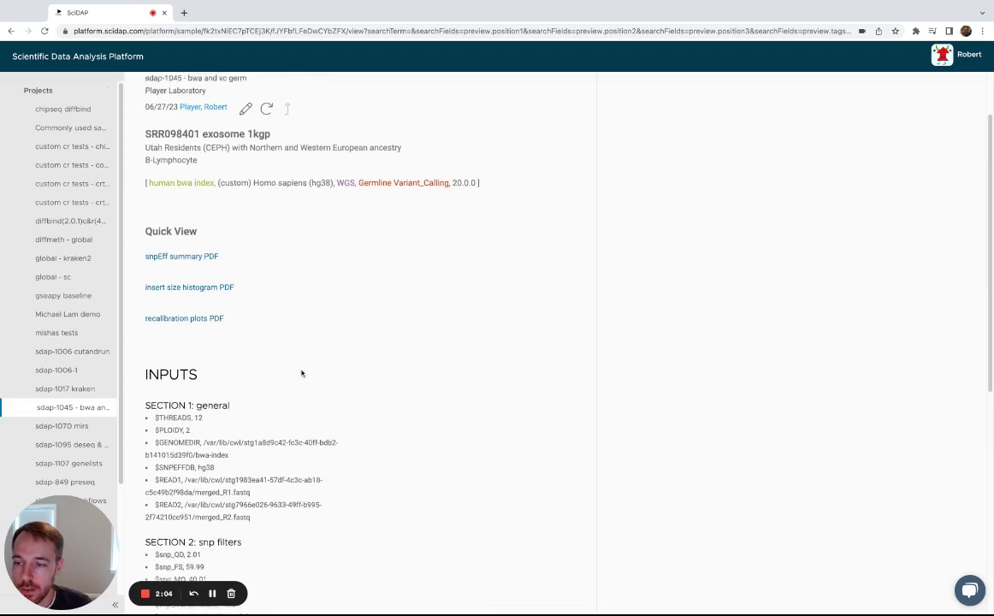
View the insert size histogram PDF, then close it
left_click(211, 368)
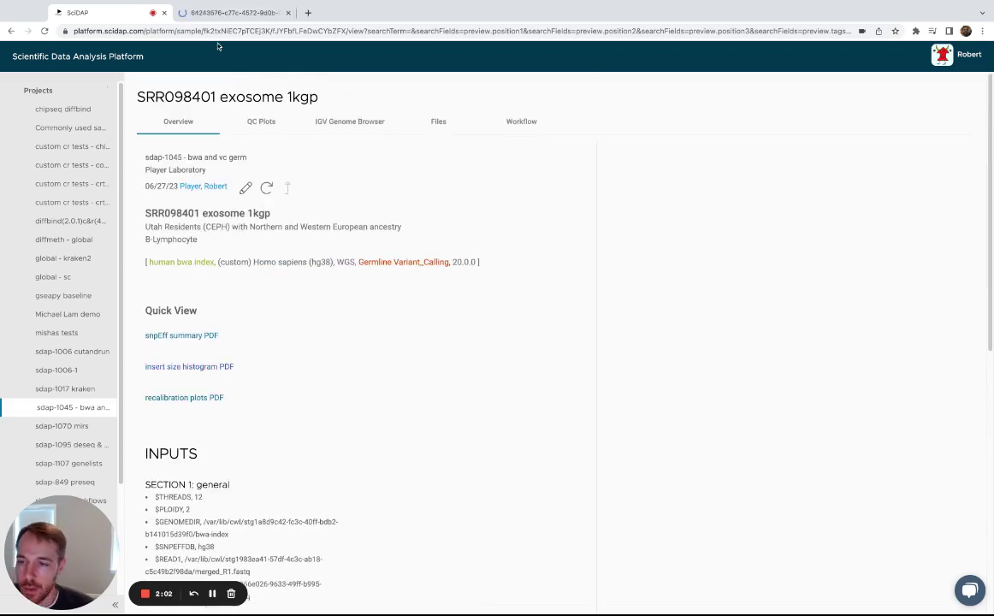
left_click(237, 12)
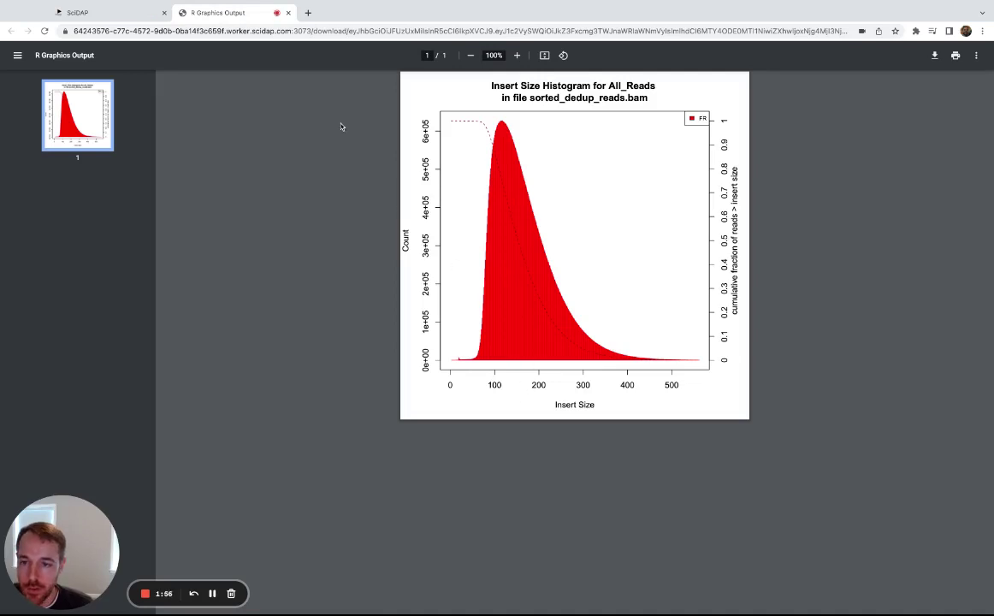
left_click(288, 13)
Review page 3 of the five-page recalibration plots PDF, then close it
left_click(203, 399)
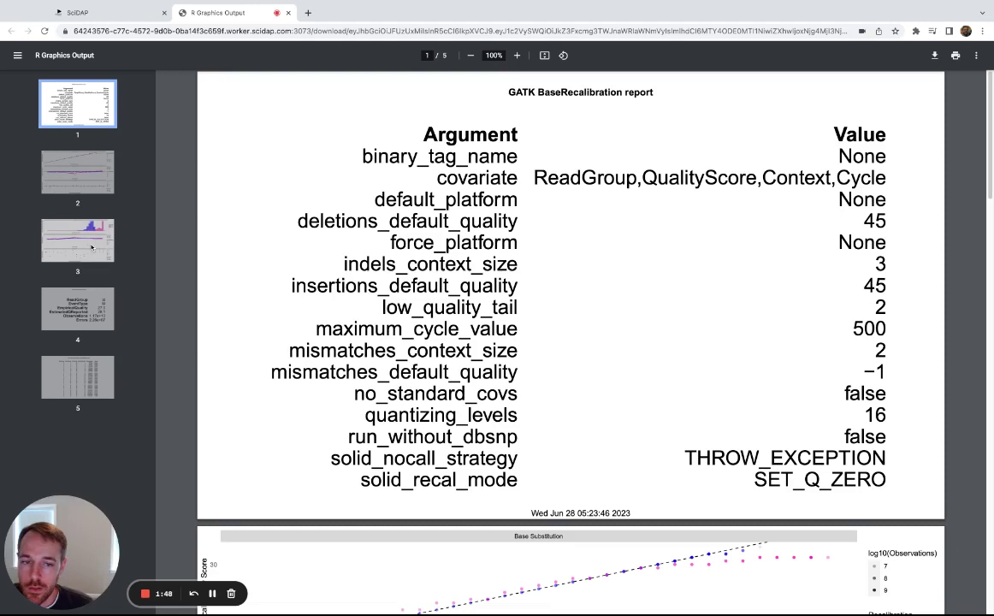
left_click(92, 247)
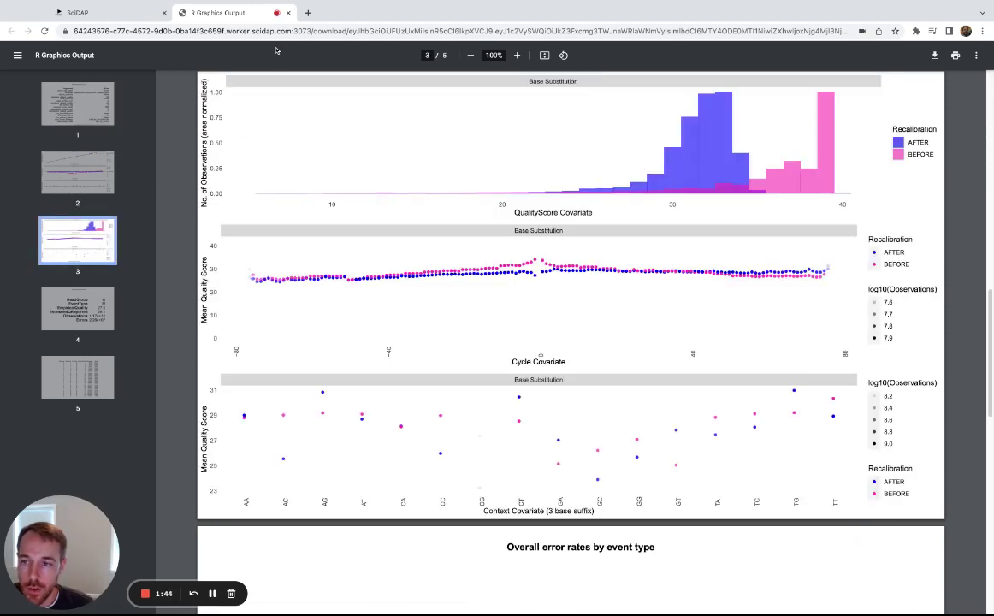
left_click(289, 13)
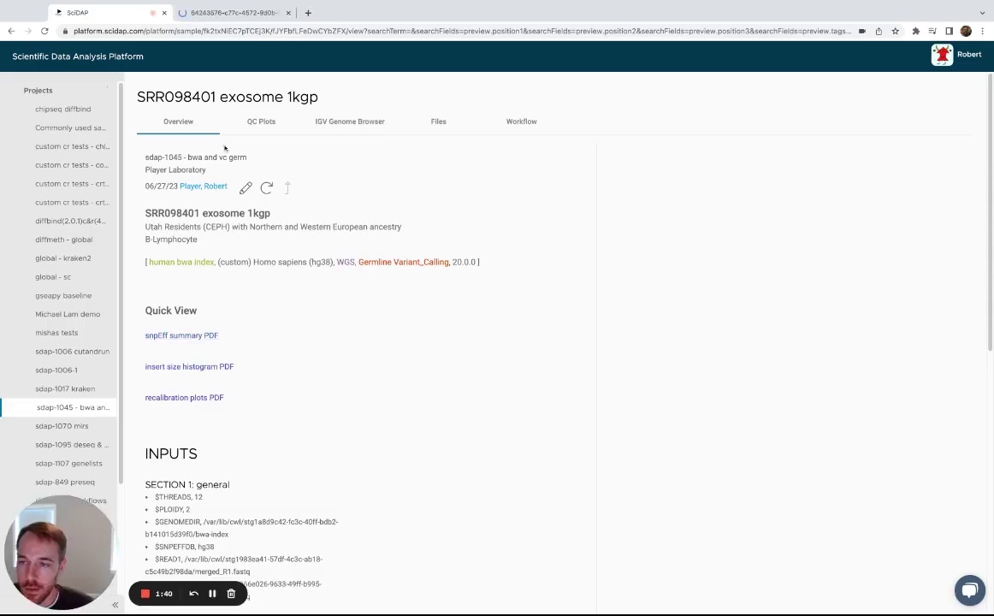
Read through the snpEff summary's effect, codon, amino-acid and per-chromosome variant statistics
left_click(237, 13)
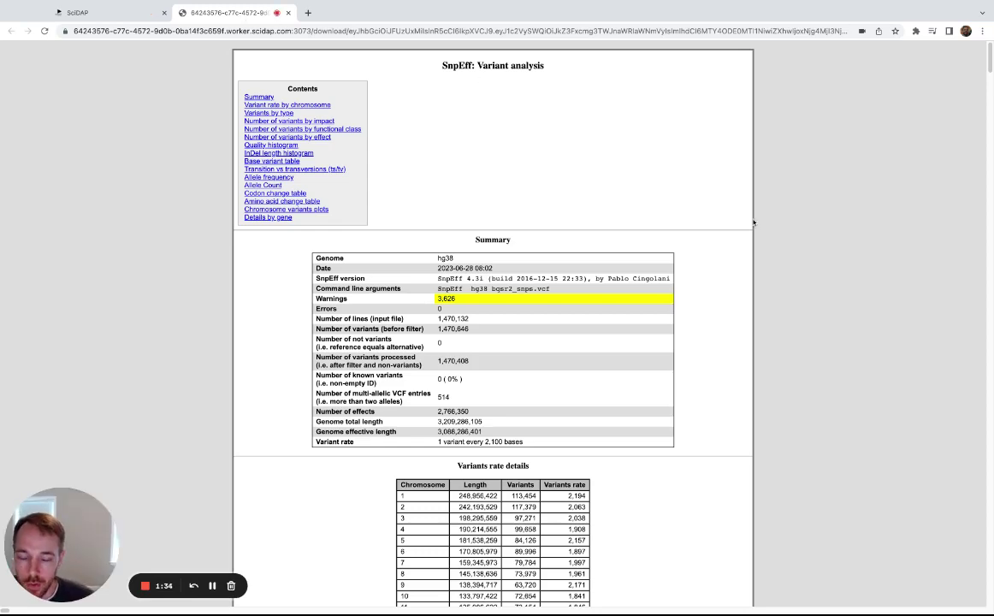
scroll(754, 224, "down", 1)
scroll(754, 225, "down", 3)
scroll(753, 225, "down", 7)
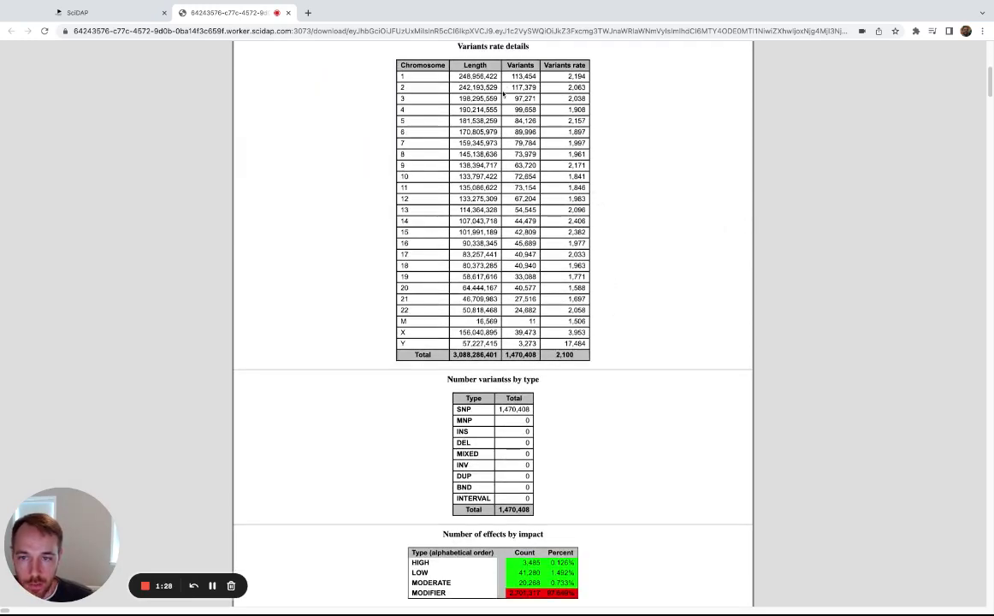
scroll(584, 210, "down", 9)
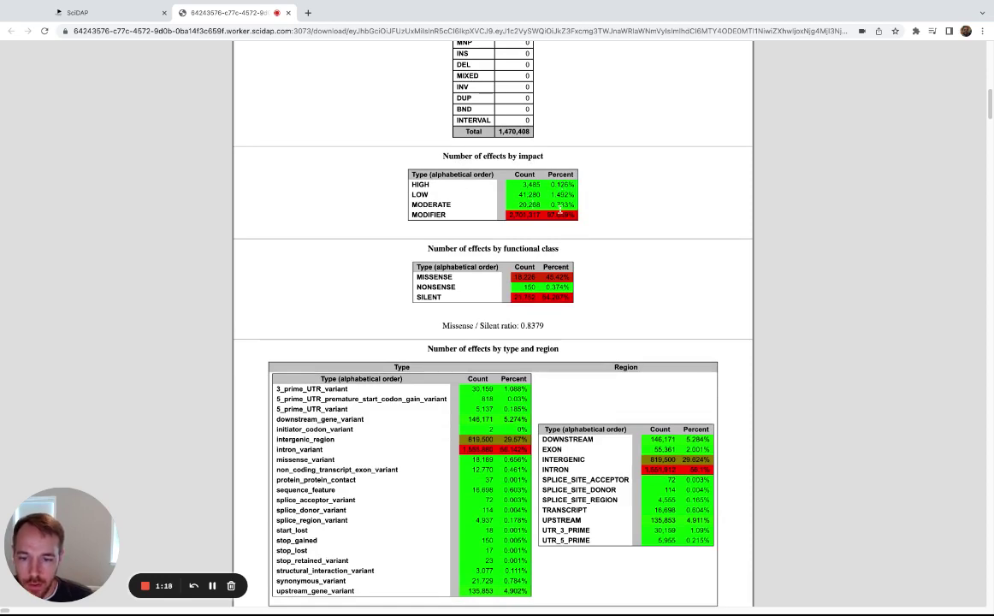
scroll(610, 219, "down", 1)
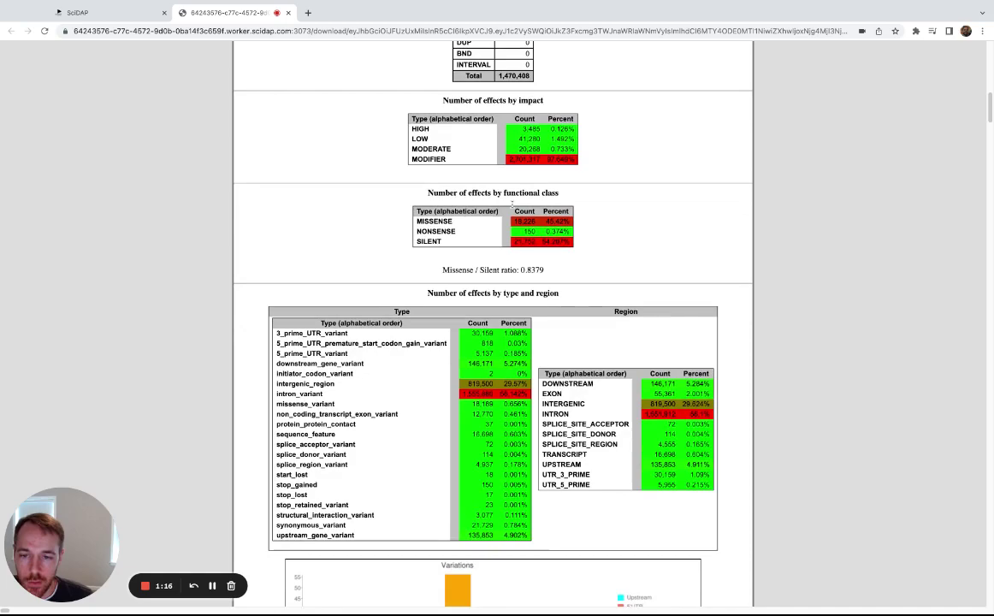
scroll(424, 328, "down", 2)
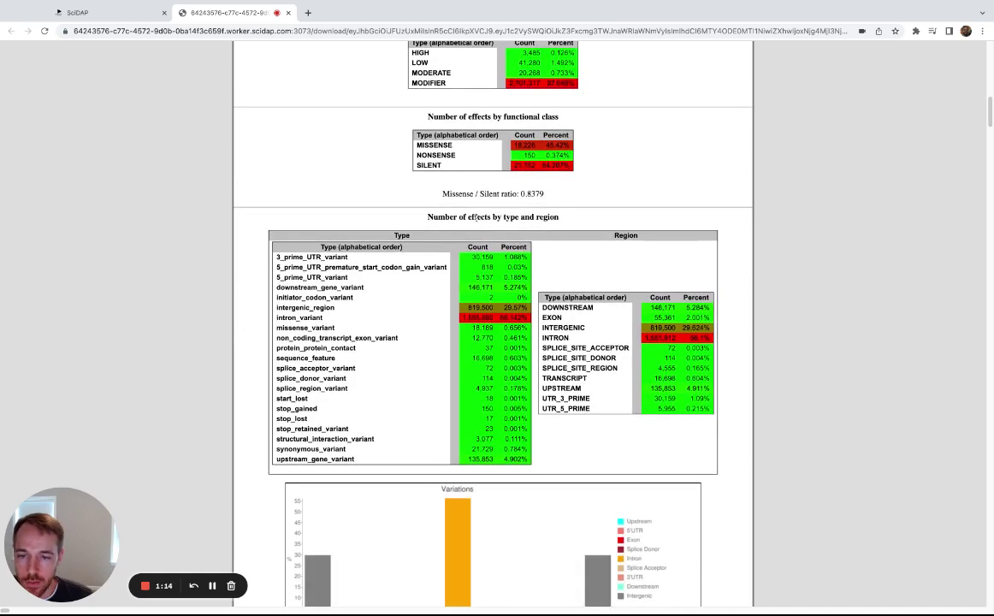
scroll(425, 329, "down", 10)
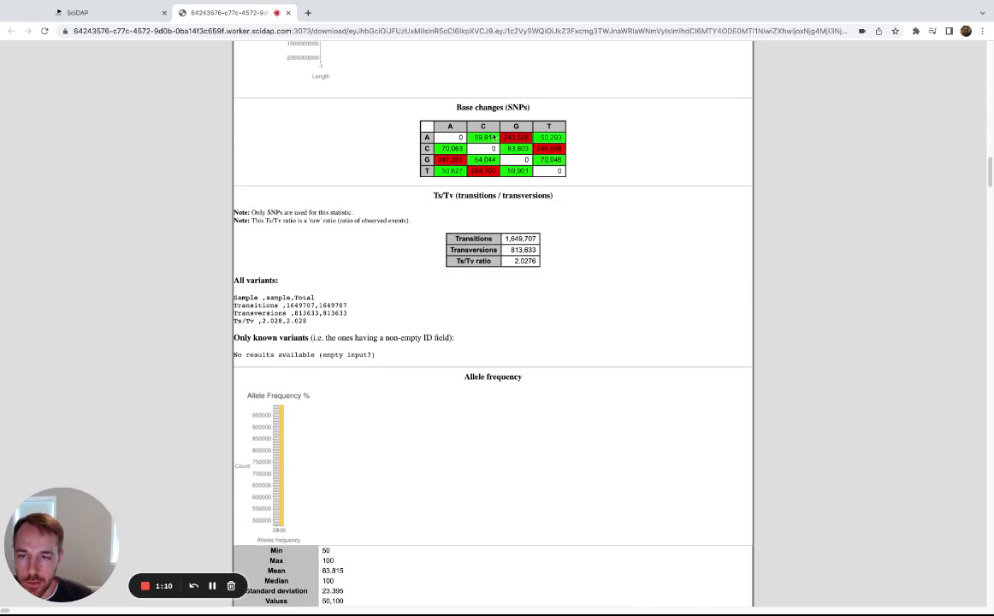
scroll(526, 205, "down", 15)
scroll(504, 172, "up", 2)
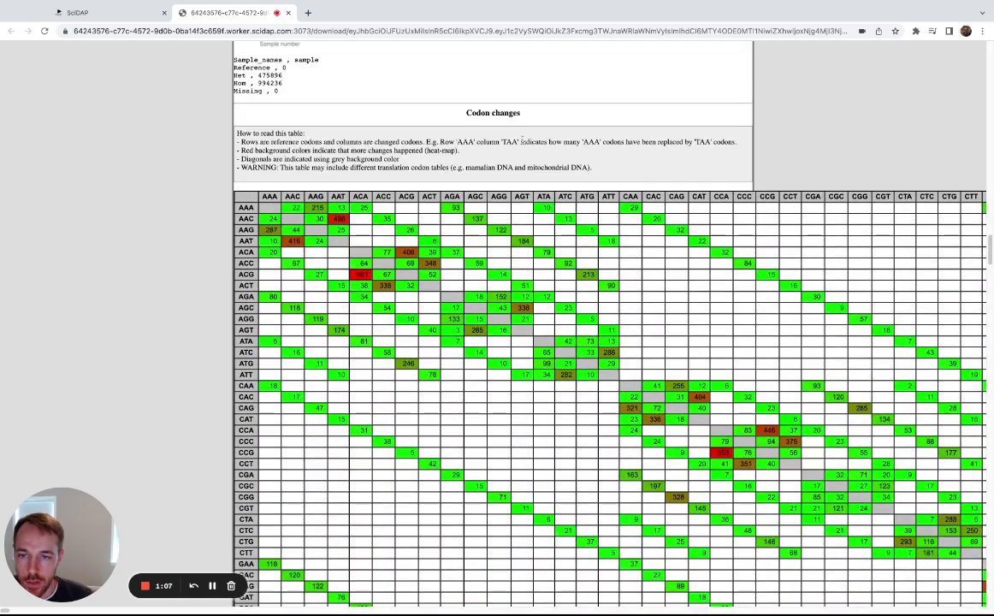
scroll(445, 311, "down", 12)
scroll(490, 341, "down", 4)
scroll(473, 192, "up", 2)
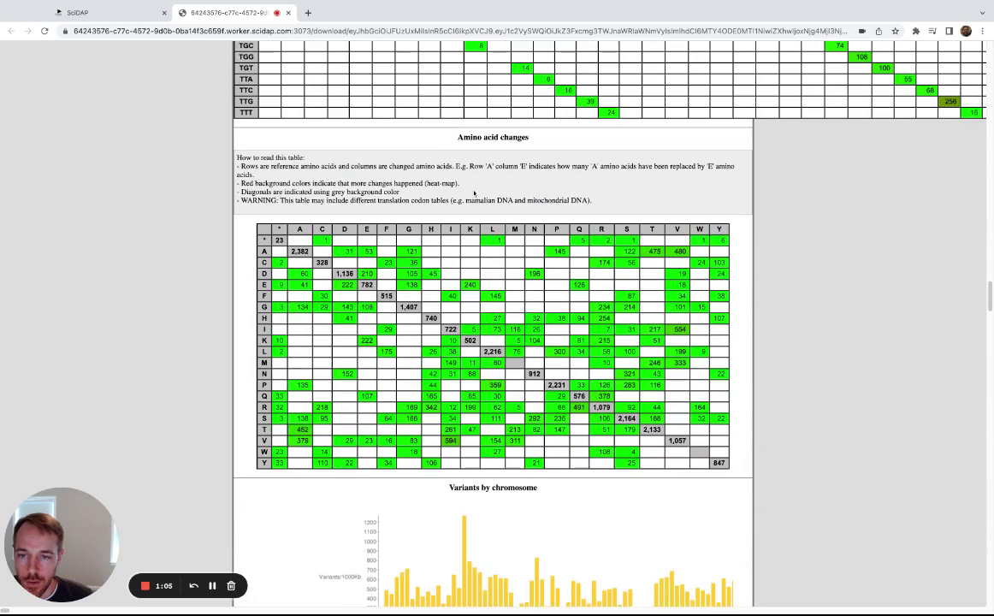
scroll(521, 293, "down", 4)
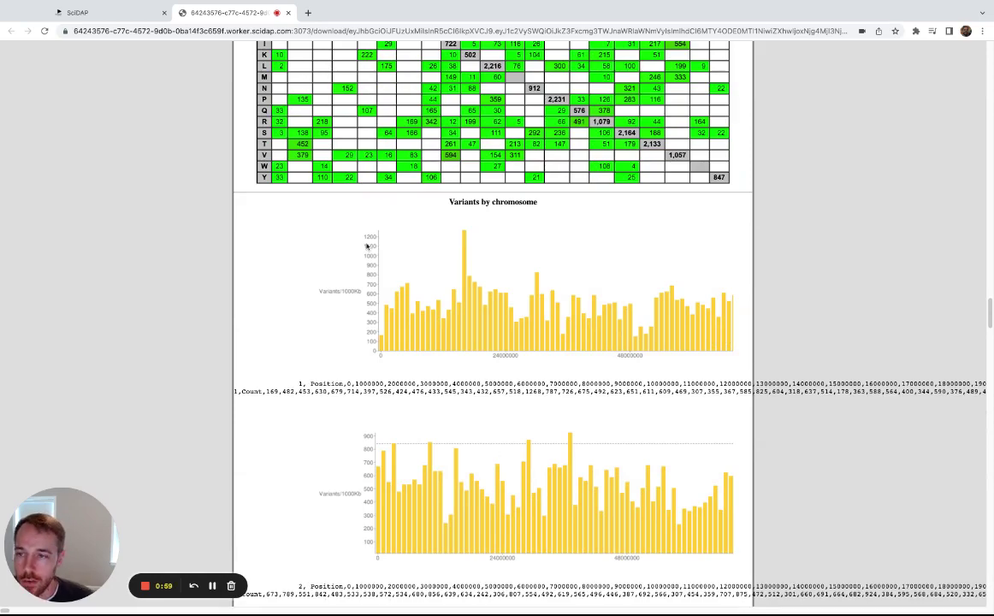
Close the snpEff report, then view the sample's FASTQ QC plots and IGV Genome Browser
left_click(288, 13)
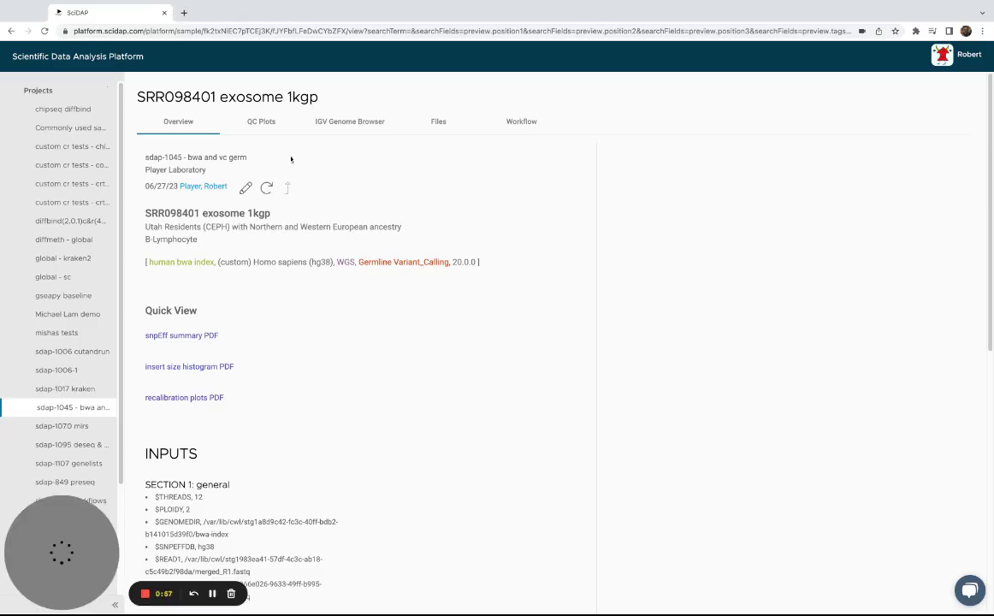
left_click(261, 121)
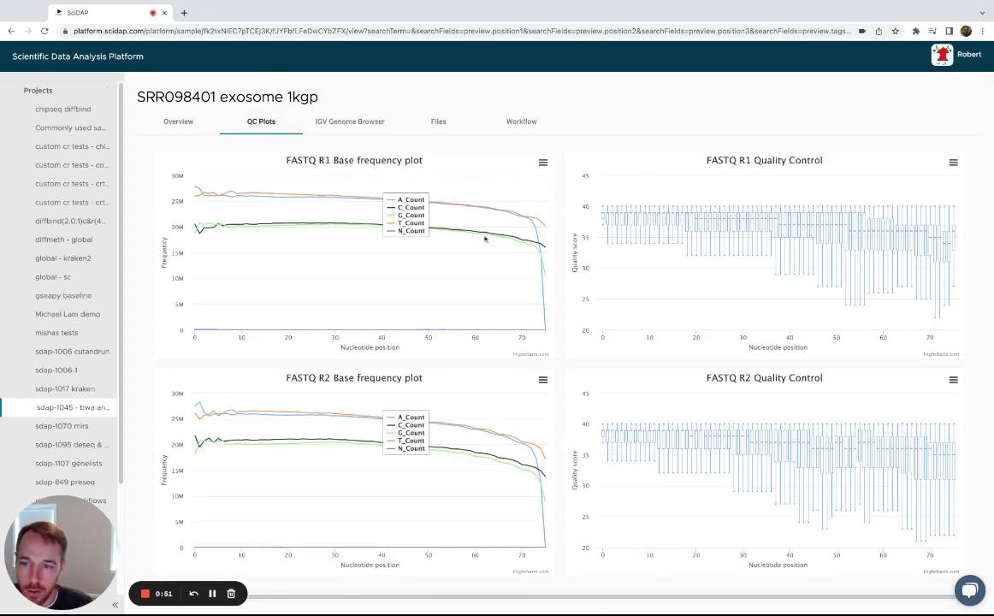
left_click(344, 124)
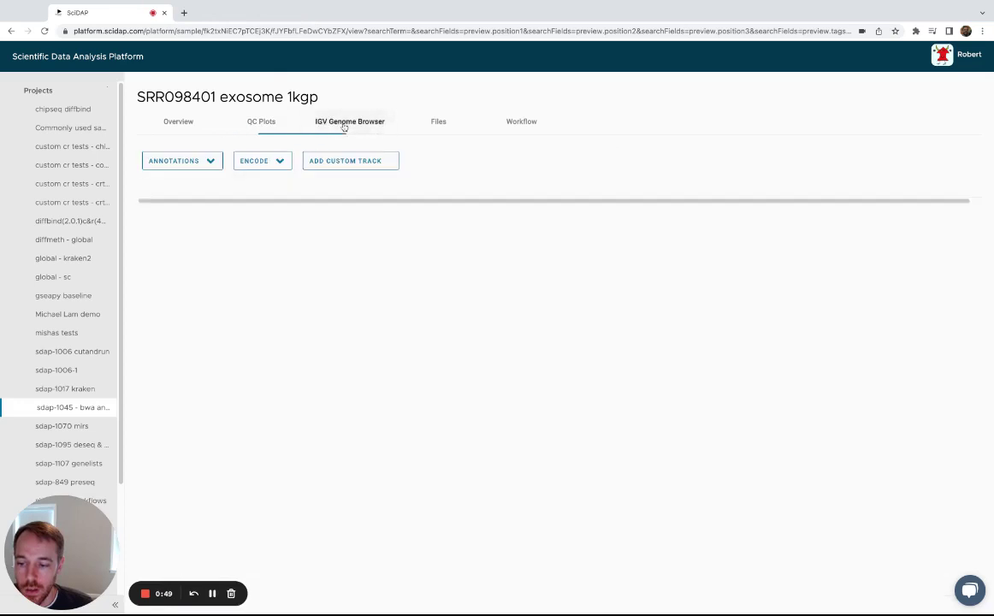